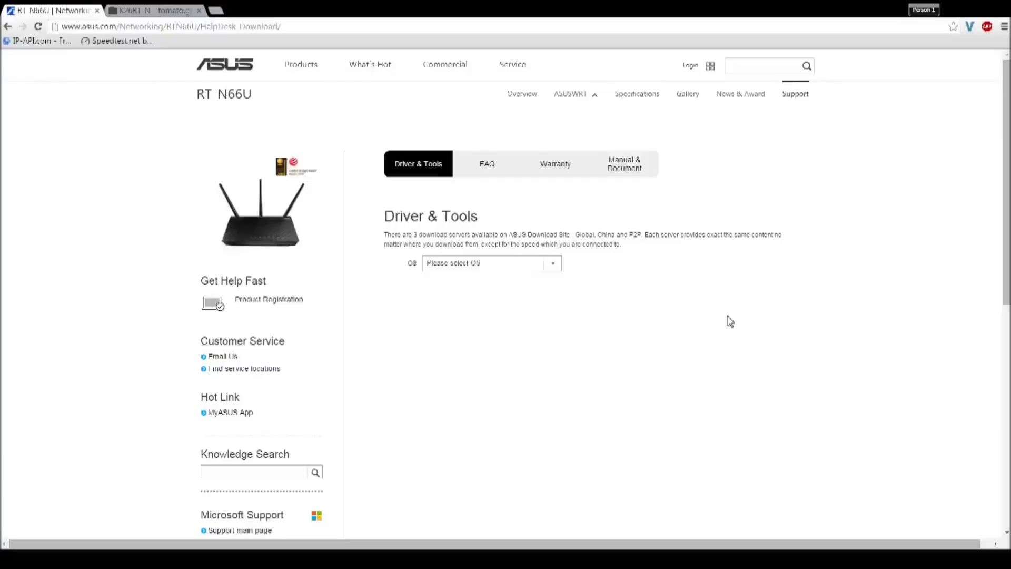
Step: Filter RT-N66U downloads to Windows 7 64bit and expand Utilities to ASUS Firmware Restoration 2.0.0.0
left_click(510, 266)
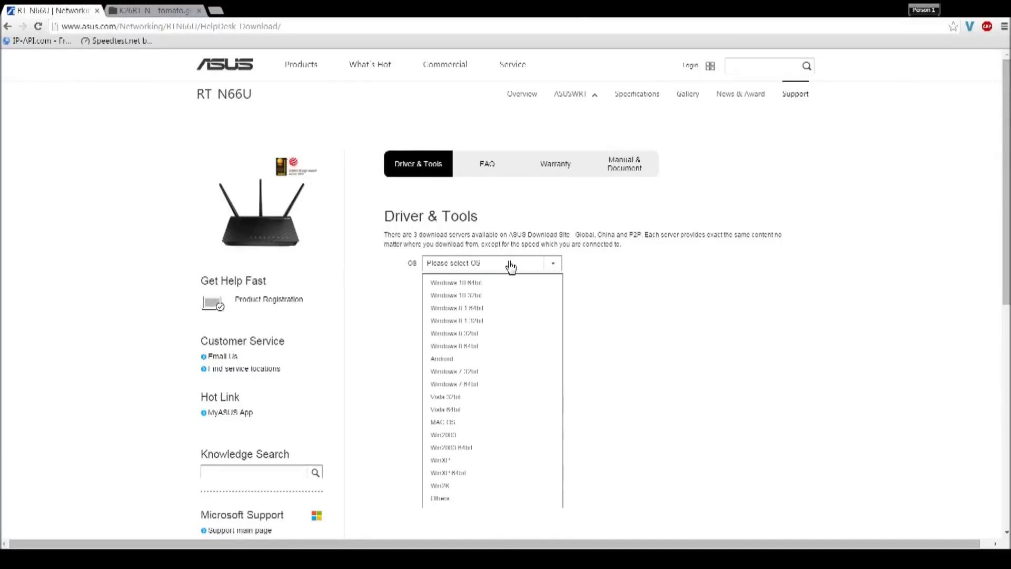
left_click(466, 383)
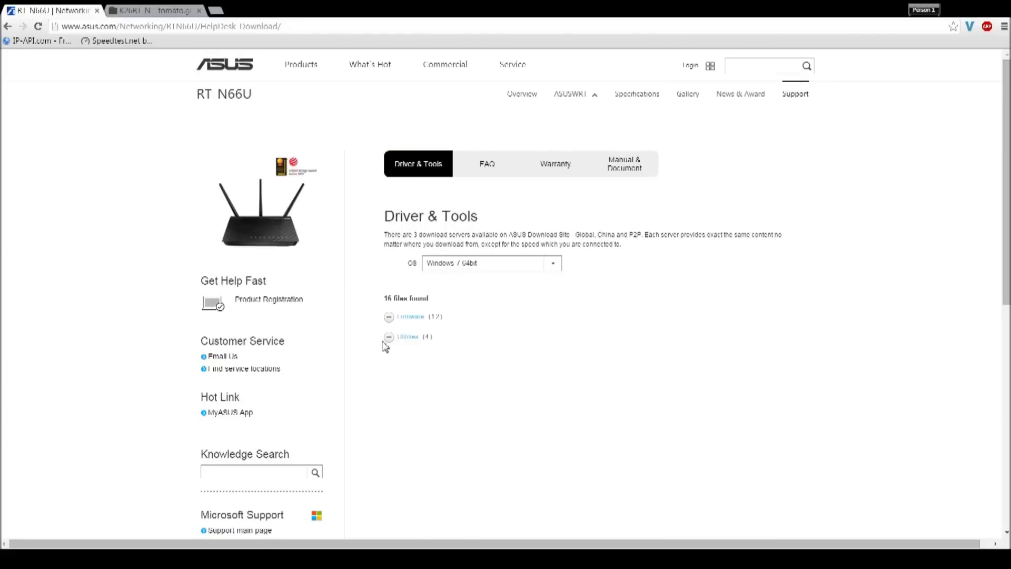
left_click(407, 339)
scroll(409, 343, "down", 2)
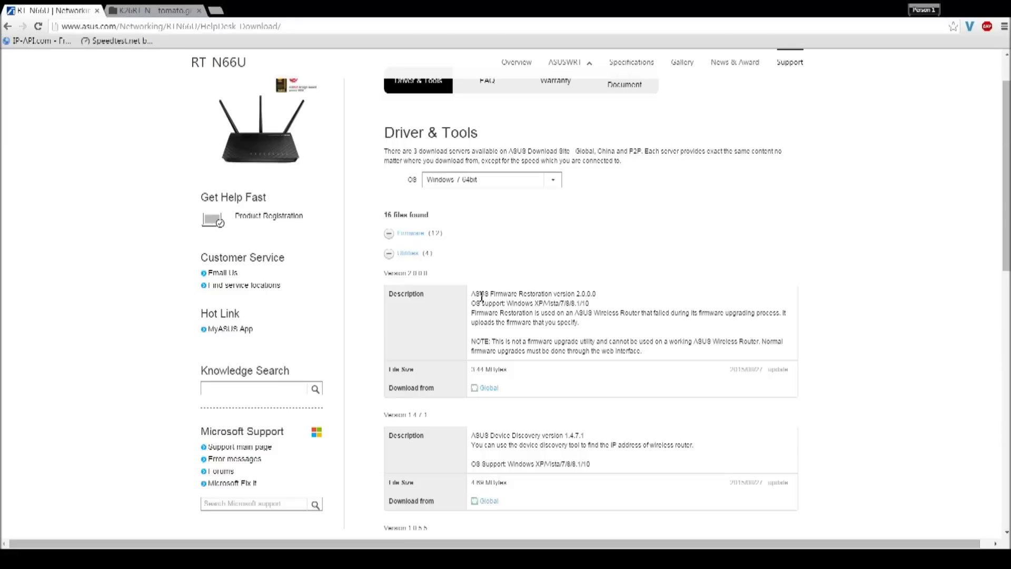
left_click_drag(472, 293, 600, 296)
left_click(611, 299)
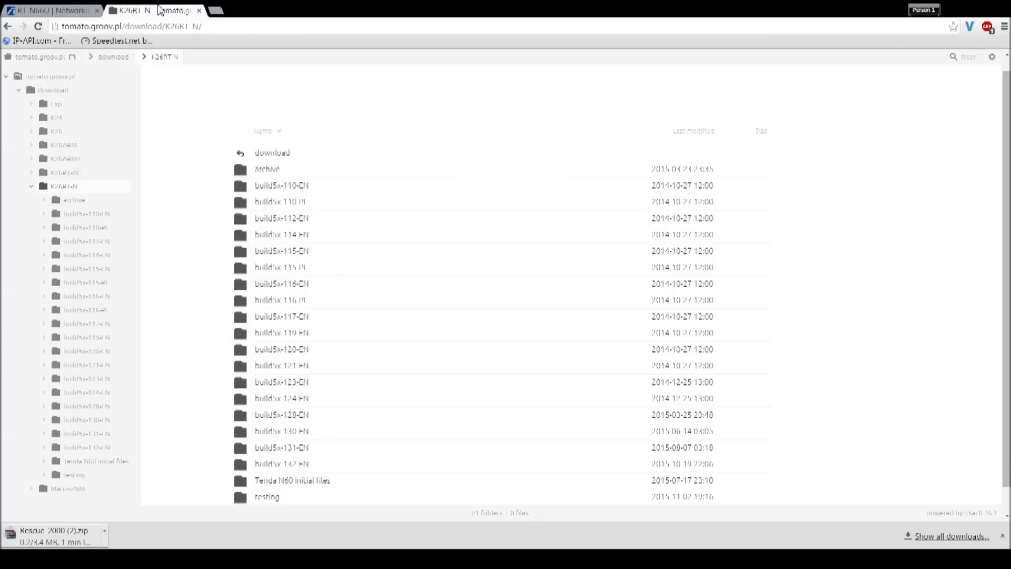
Step: Download the AIO-64K Tomato zip from build5x-132-EN > Asus RT-N66u 64k
scroll(364, 216, "down", 2)
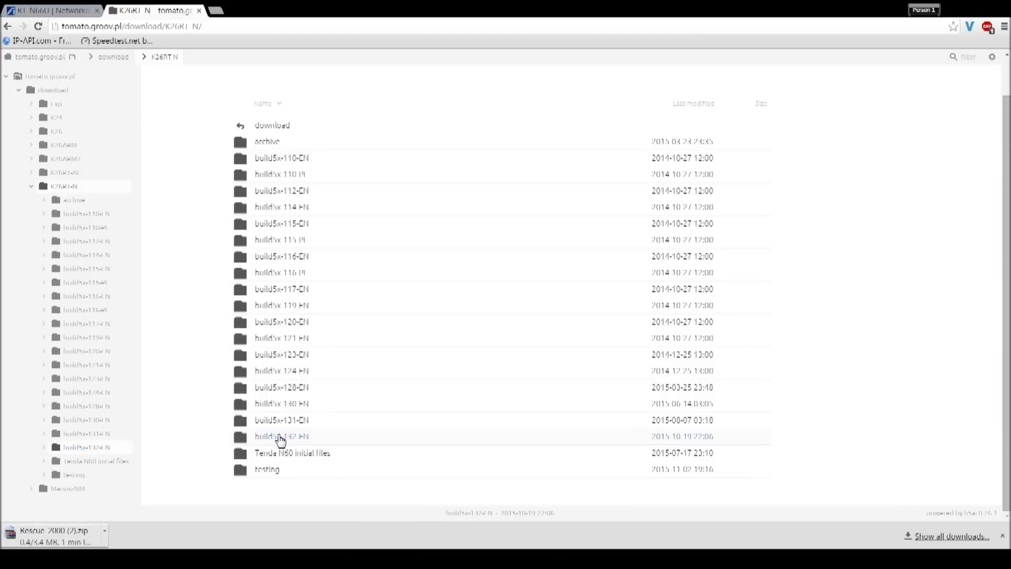
left_click(308, 438)
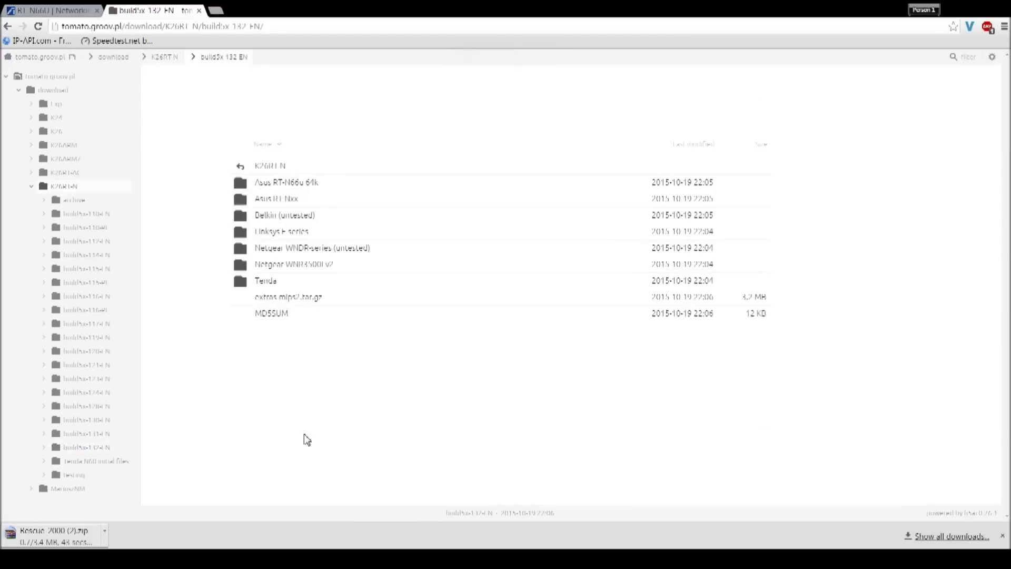
left_click(307, 184)
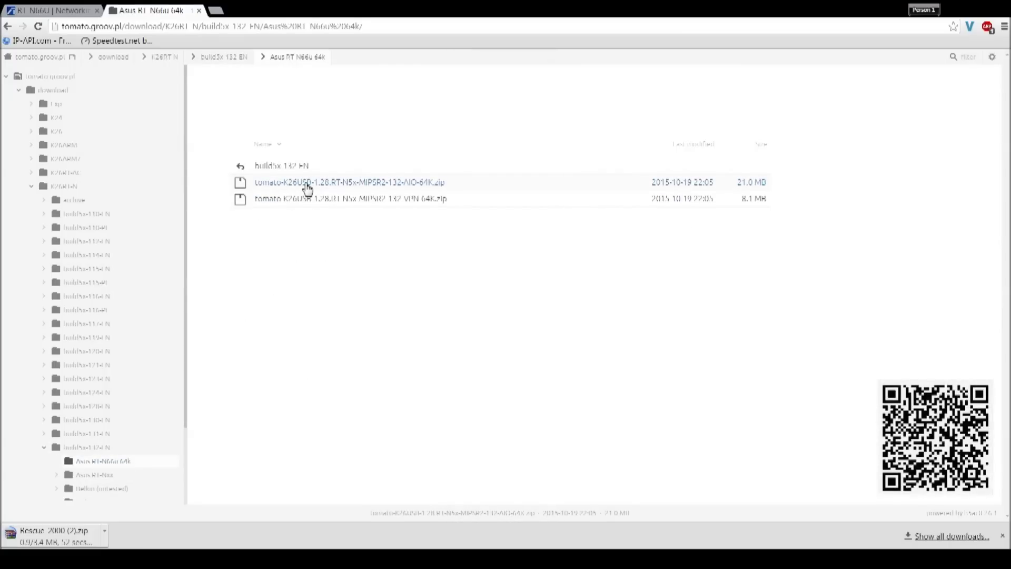
left_click(308, 185)
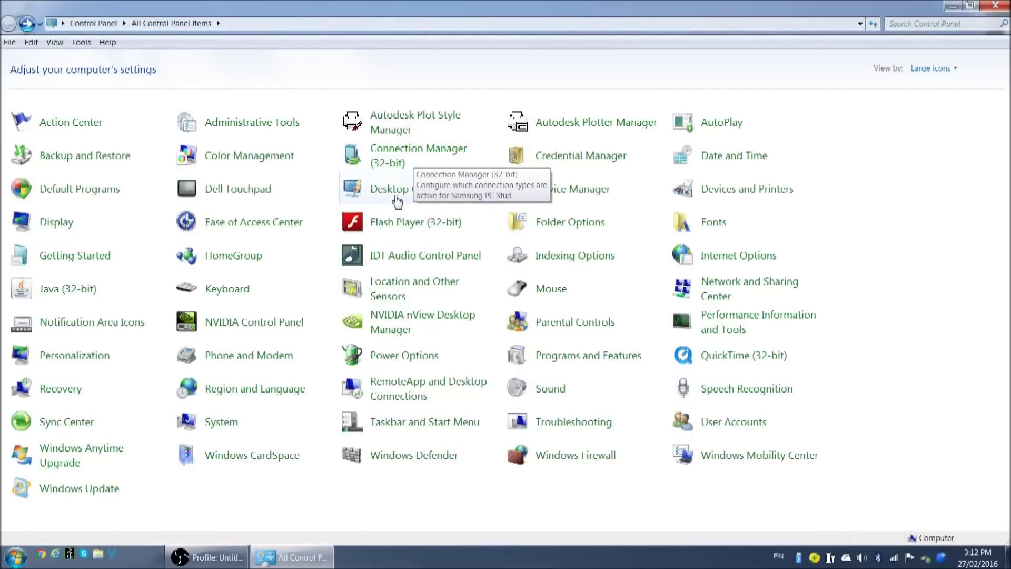
Step: Disable the Wireless Network Connection in the network adapter settings
left_click(724, 289)
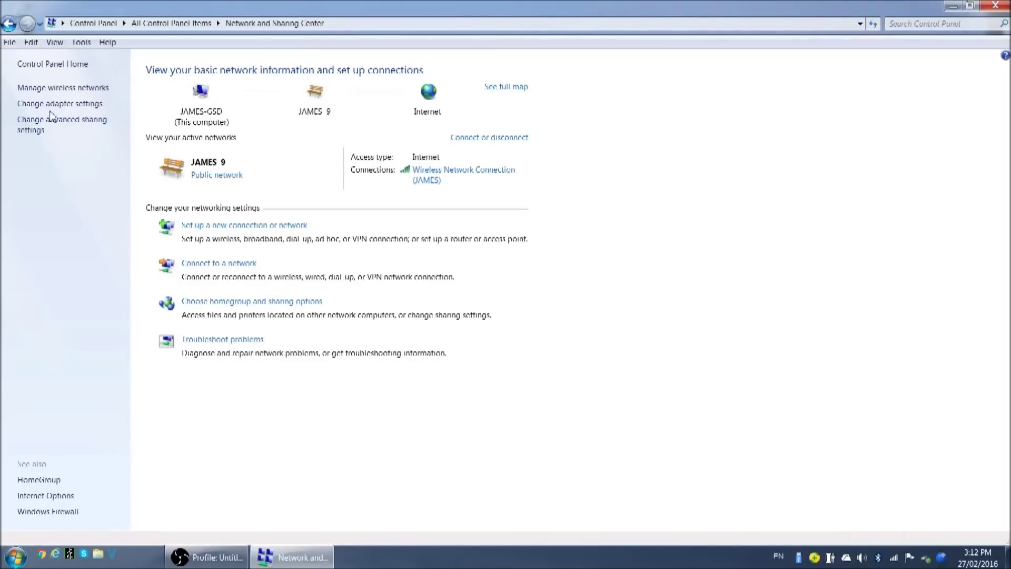
left_click(41, 106)
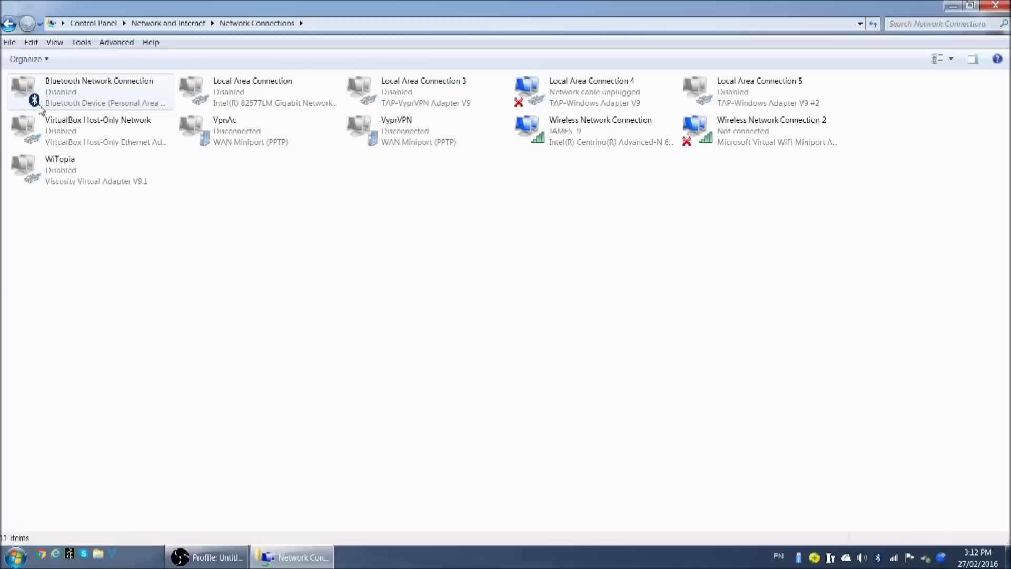
left_click(554, 138)
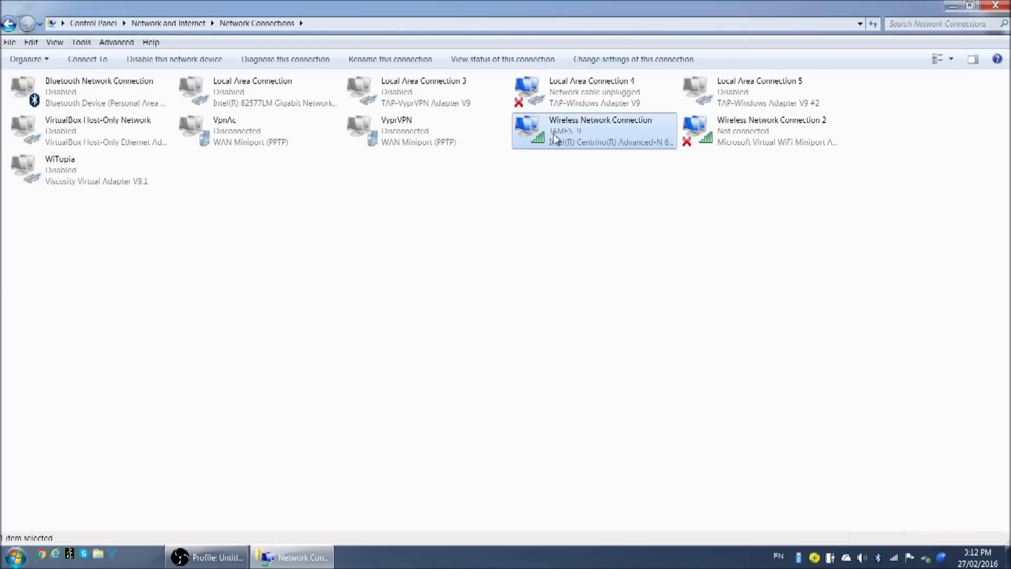
right_click(554, 138)
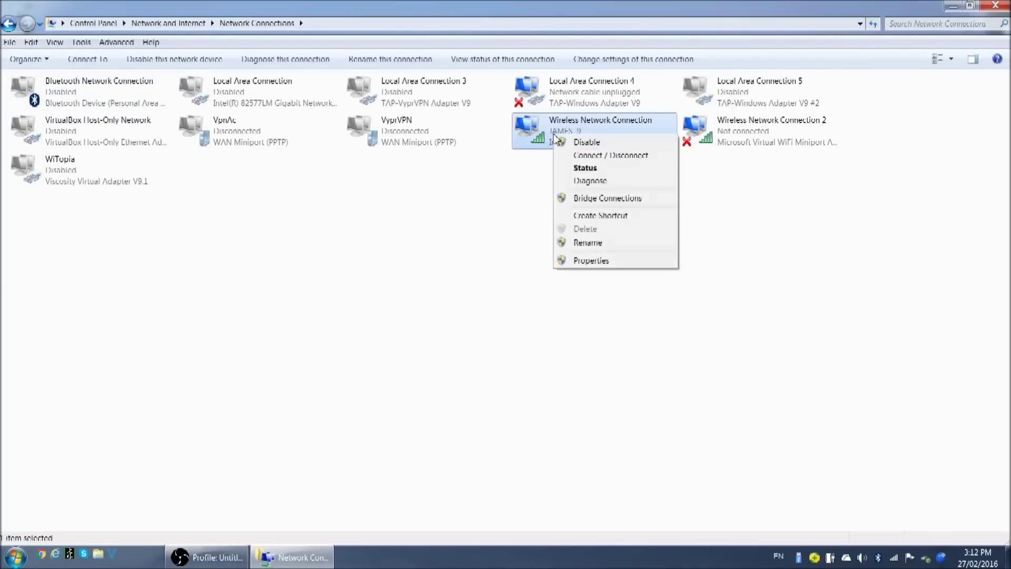
left_click(610, 143)
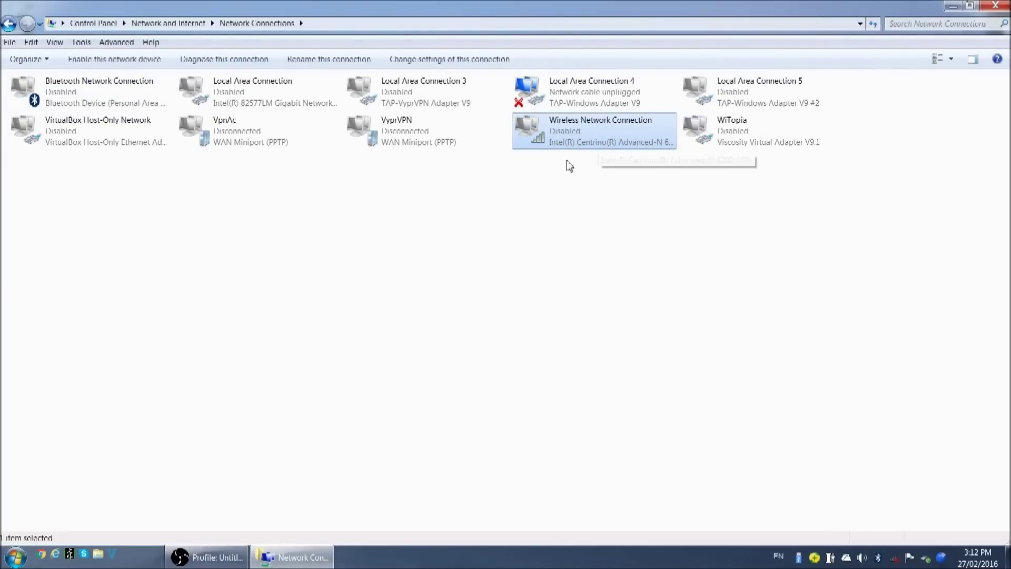
Step: Enable the Local Area Connection
left_click(262, 98)
right_click(243, 86)
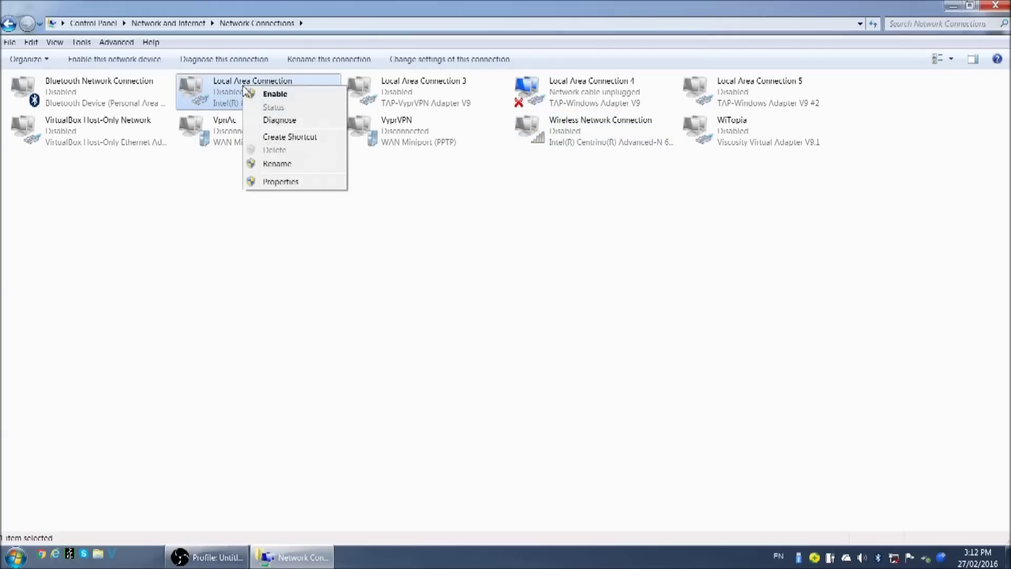
left_click(300, 99)
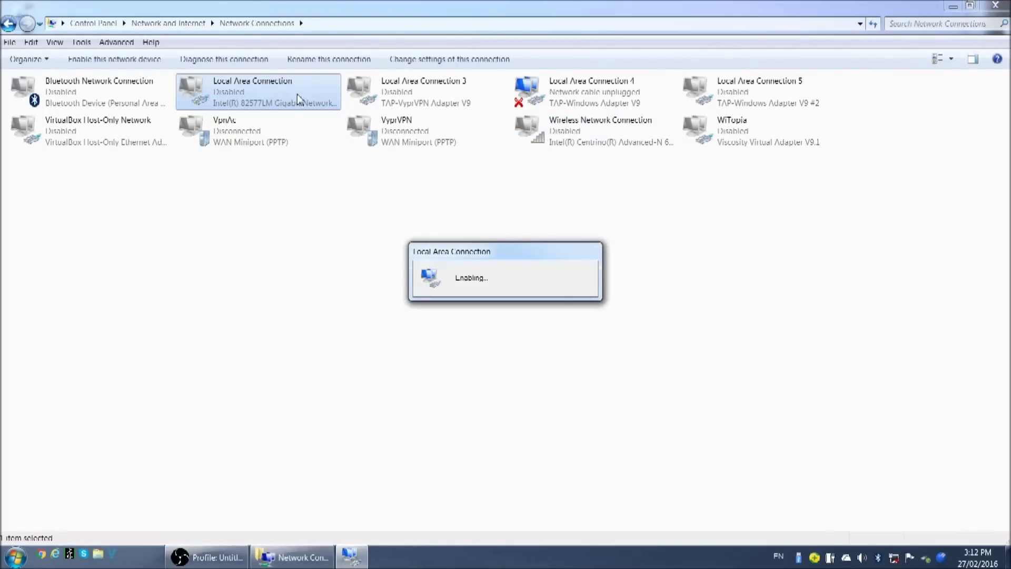
Step: Set the Local Area Connection's TCP/IPv4 to manual IP 192.168.1.10, mask 255.255.255.0, and confirm
right_click(266, 86)
left_click(316, 200)
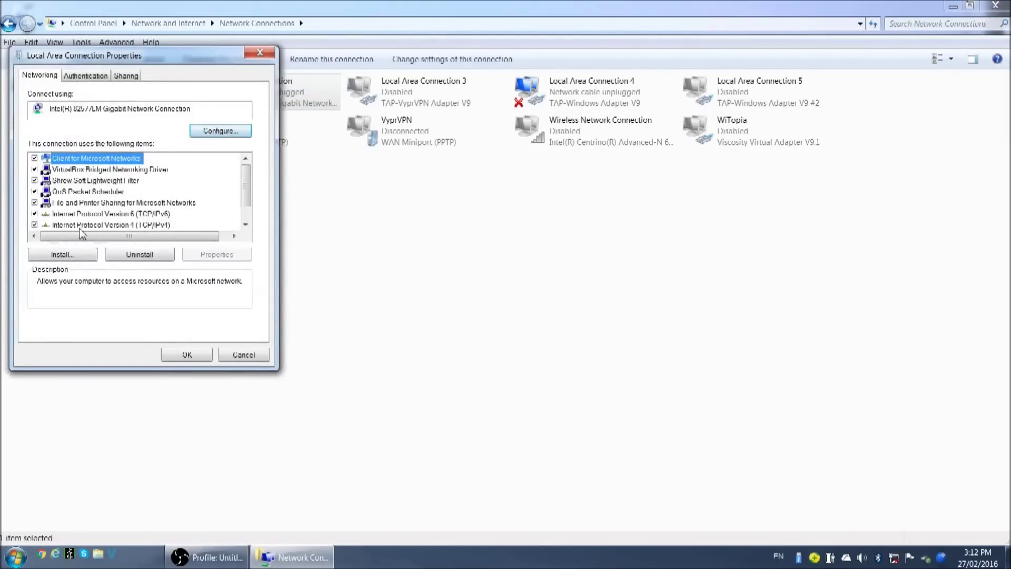
left_click(76, 227)
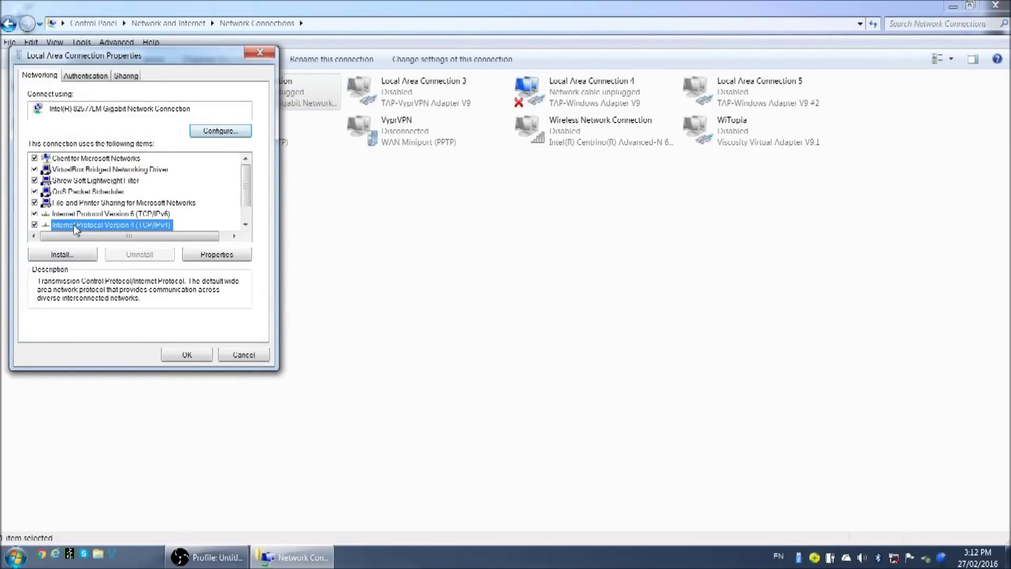
left_click(218, 256)
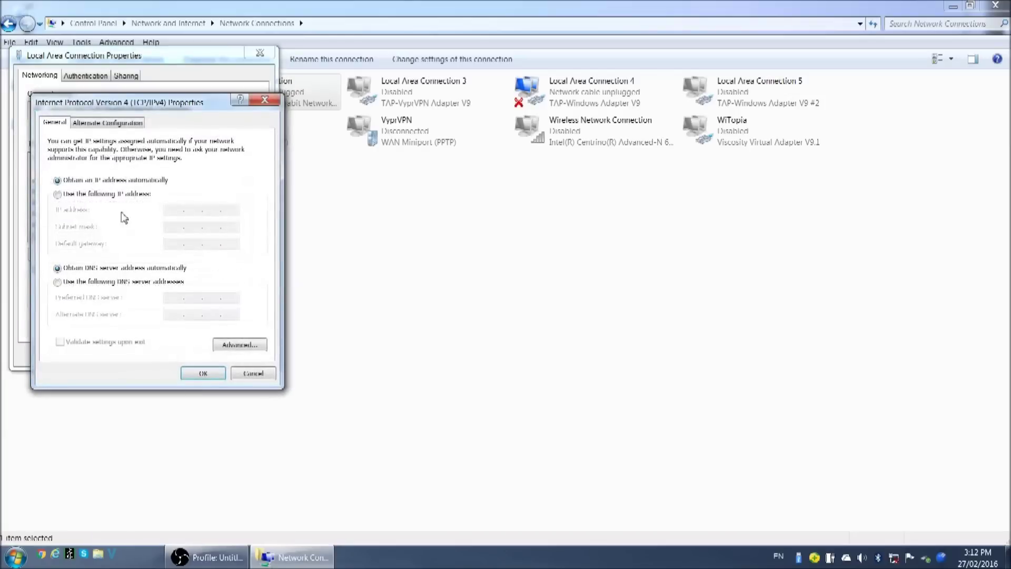
left_click(61, 195)
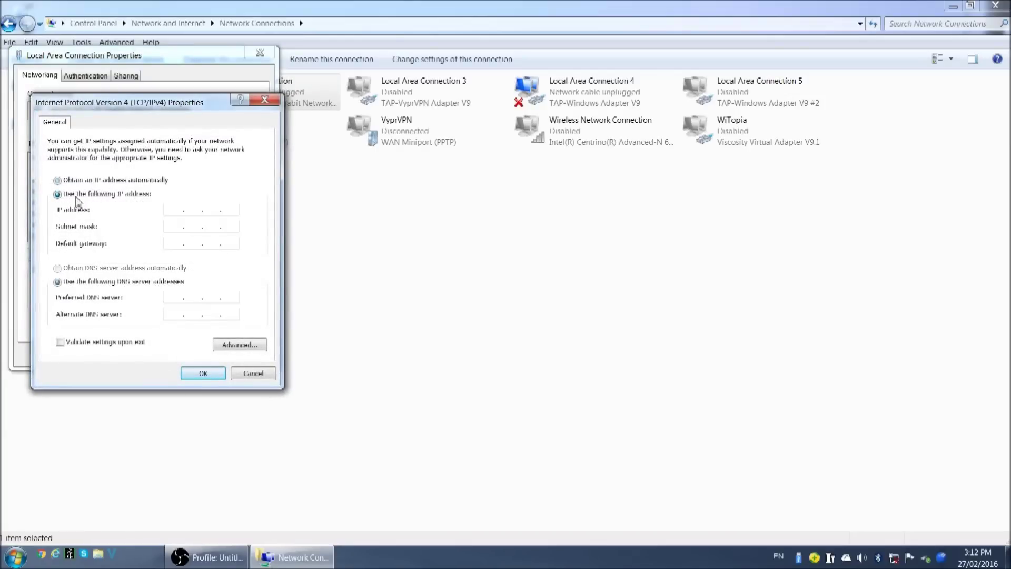
left_click(176, 207)
type("192.168.1.10")
left_click(178, 226)
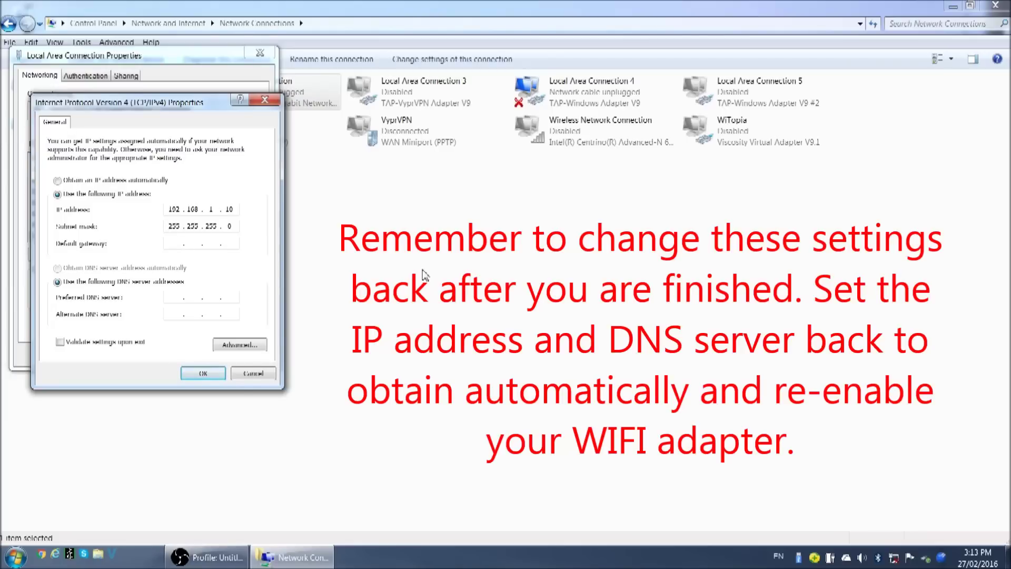
type("192 . 168 . 1 . 1")
left_click(204, 374)
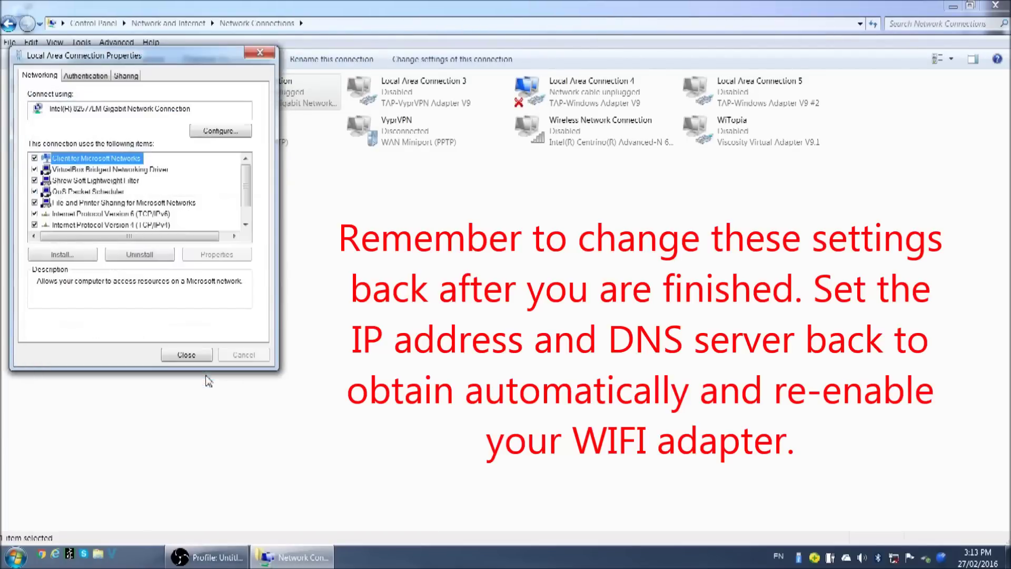
left_click(188, 356)
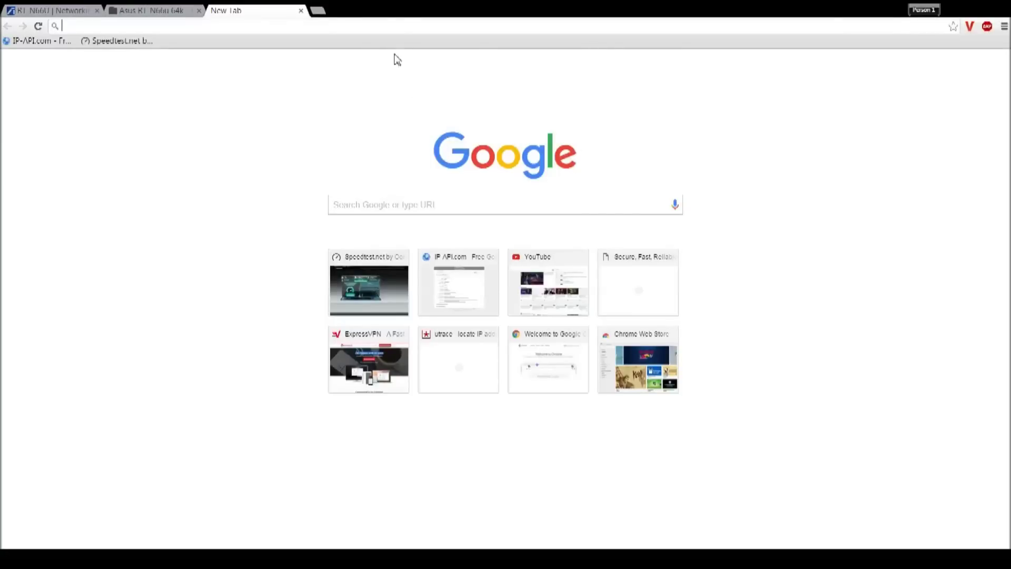
Step: Load the router's web interface at 192.168.1.1
left_click(401, 21)
type("192.168.1.1")
key("Return")
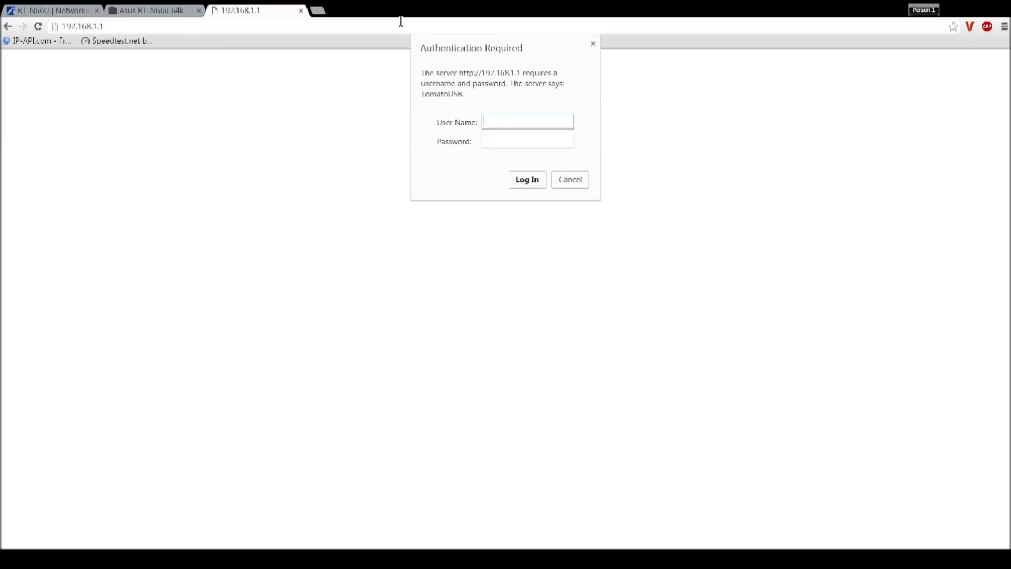
Step: Log in with user name admin and the password to reach Status Overview
type("admin")
key("Tab")
type("admin")
key("Return")
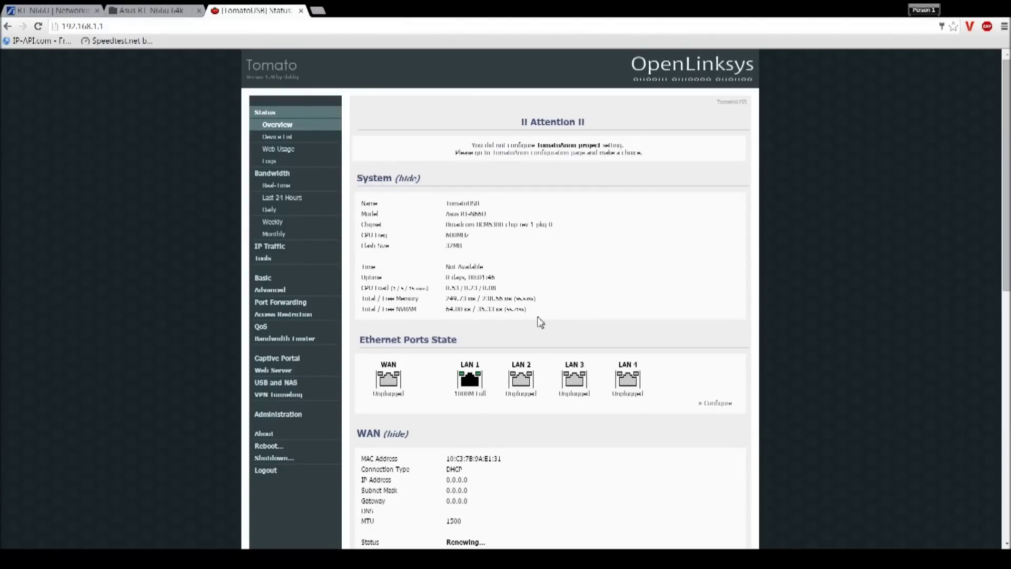
scroll(566, 237, "down", 4)
scroll(553, 295, "up", 4)
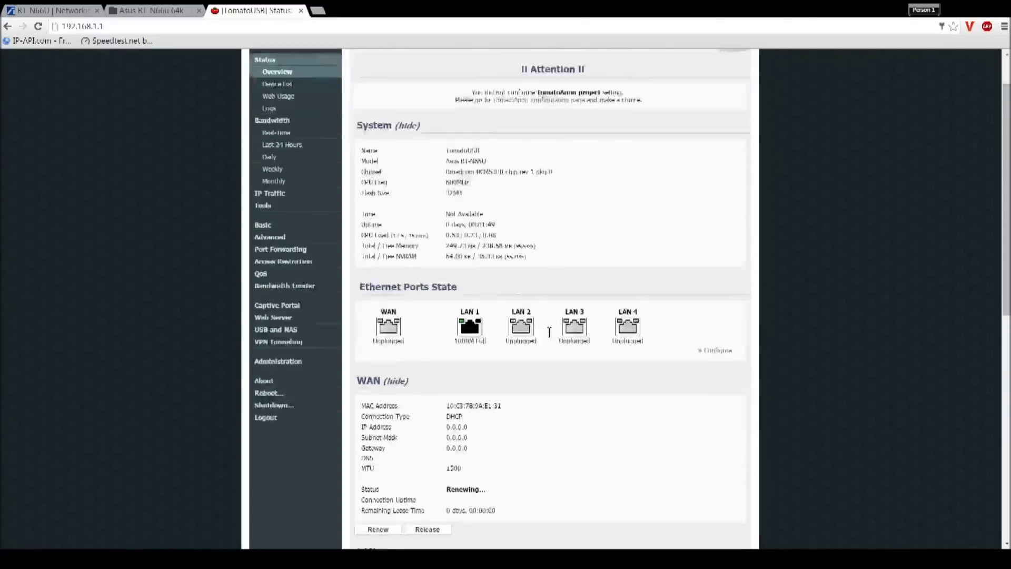